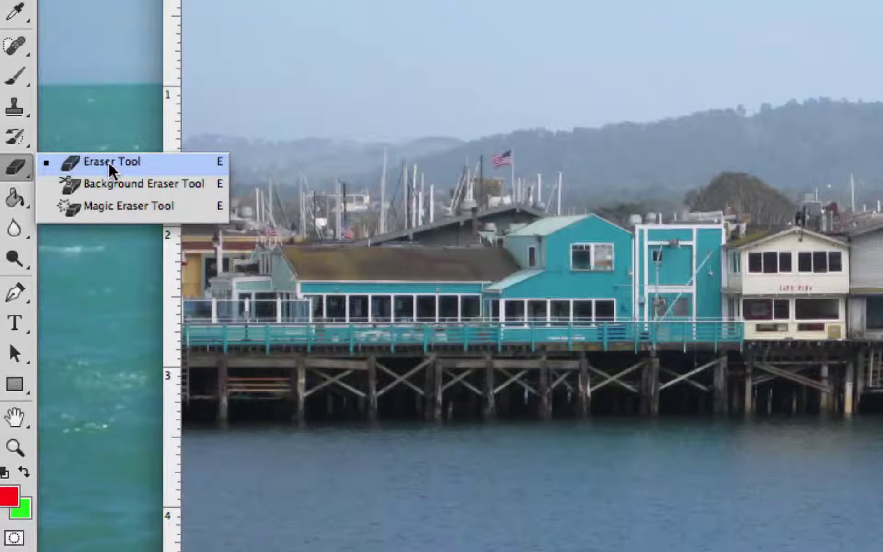
Activate the Eraser Tool and give its brush a size of 96 px and a hardness of 0%
click(111, 170)
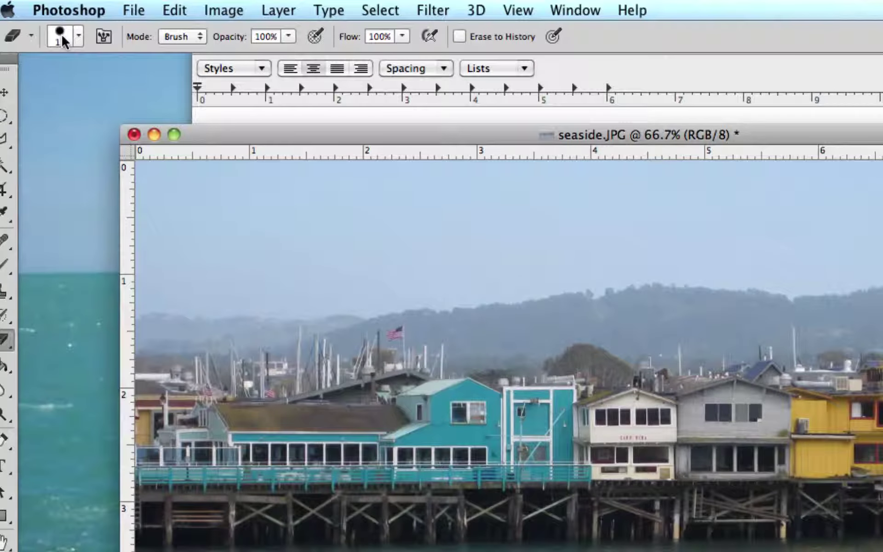
click(79, 35)
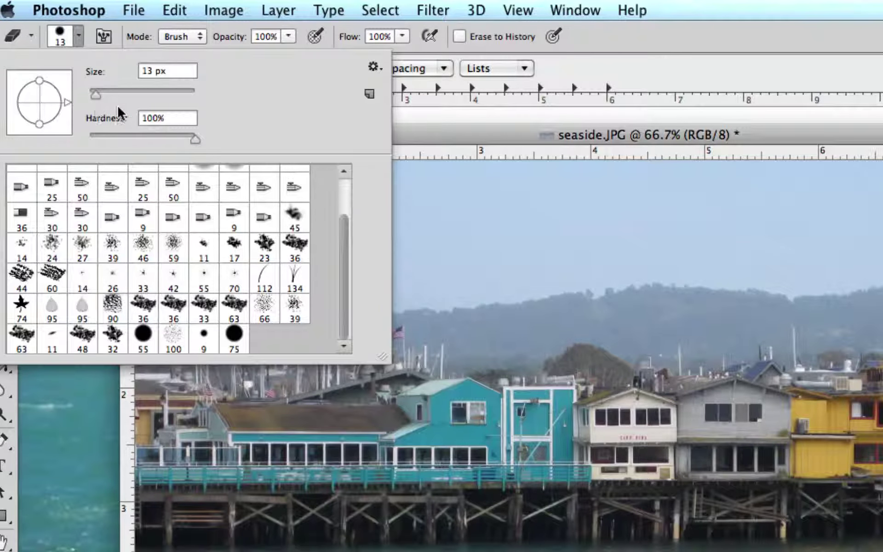
drag(96, 94, 138, 93)
drag(189, 139, 72, 135)
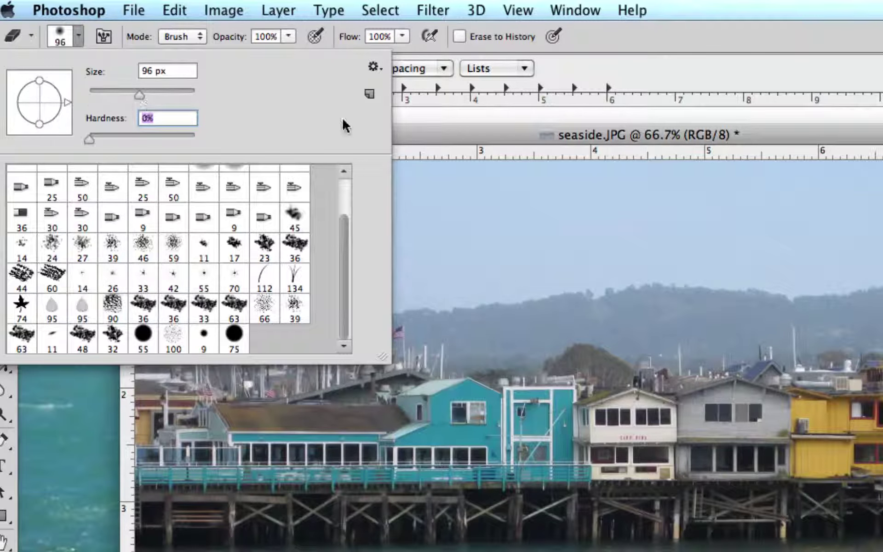
click(412, 132)
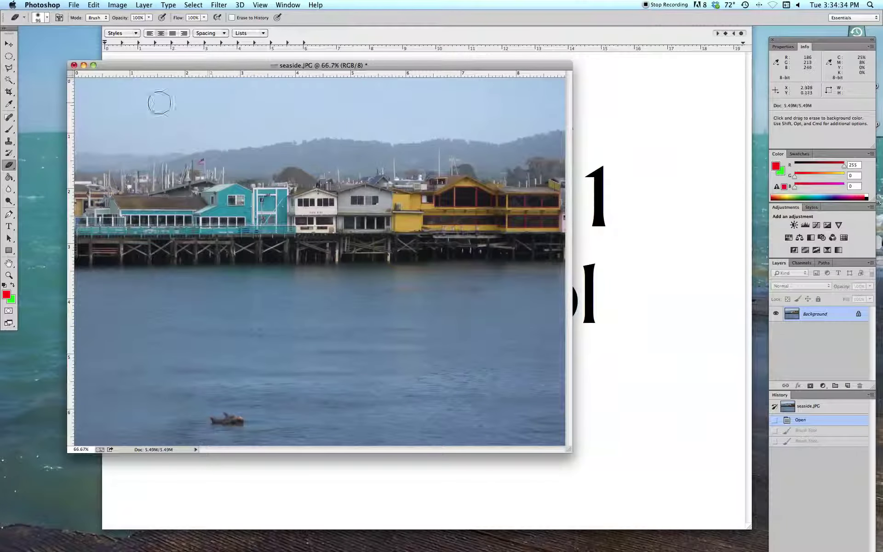
Erase a looping freehand stroke across the water to the green background colour and undo it
mouse_move(395, 276)
mouse_down()
mouse_move(173, 316)
mouse_move(156, 285)
mouse_move(381, 373)
mouse_move(469, 380)
mouse_up()
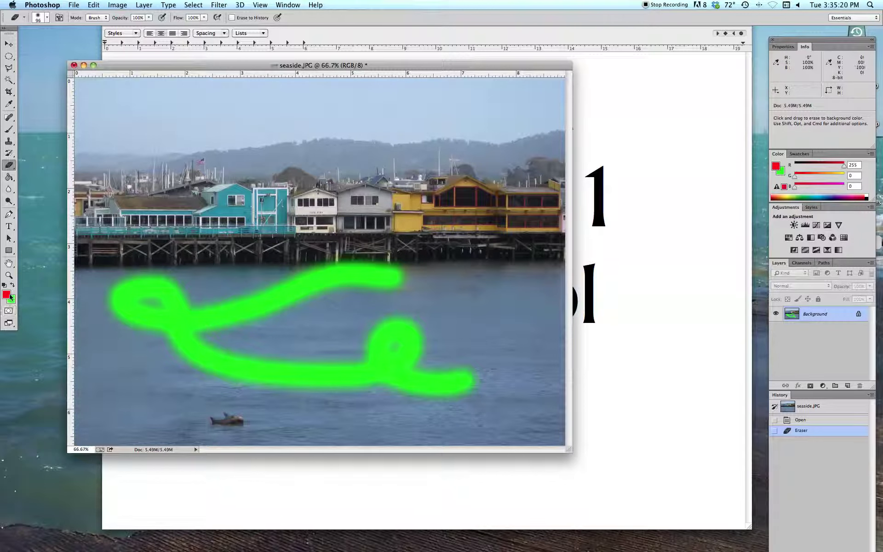
key(super+alt+z)
key(super+alt+z)
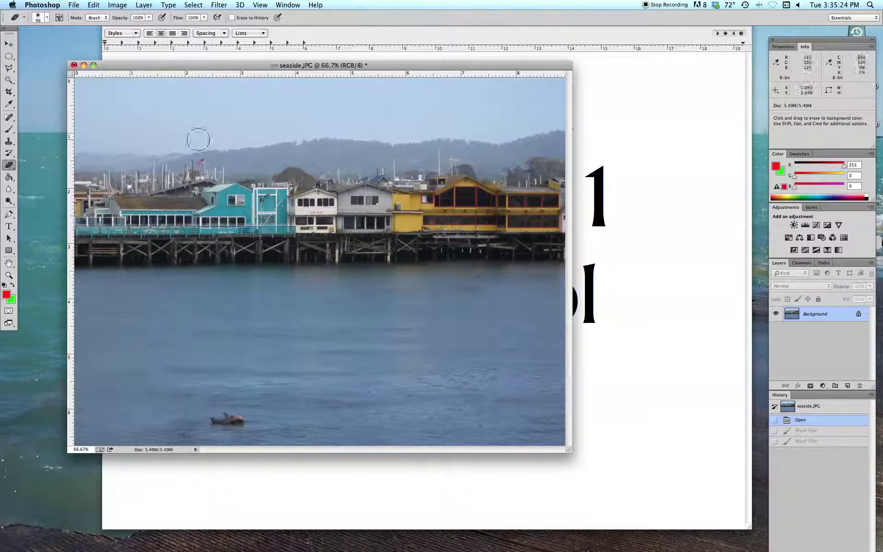
click(47, 18)
click(47, 18)
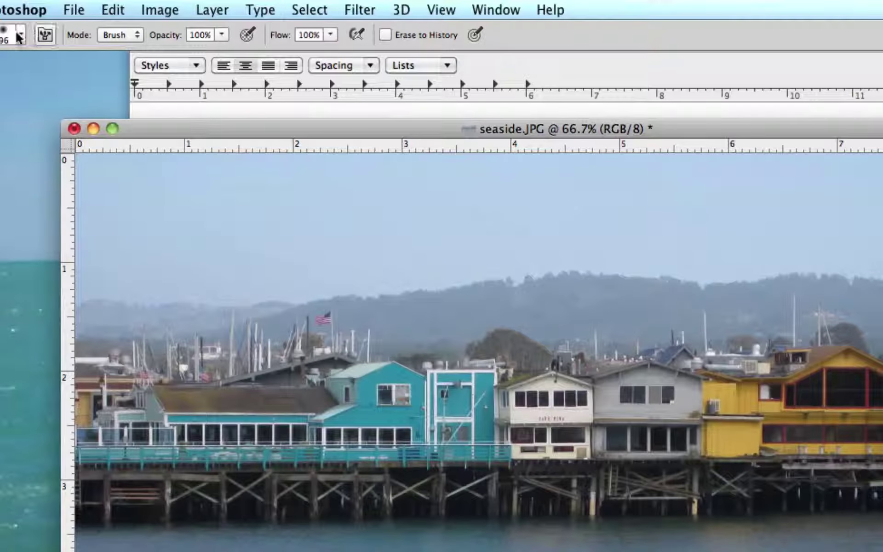
click(137, 34)
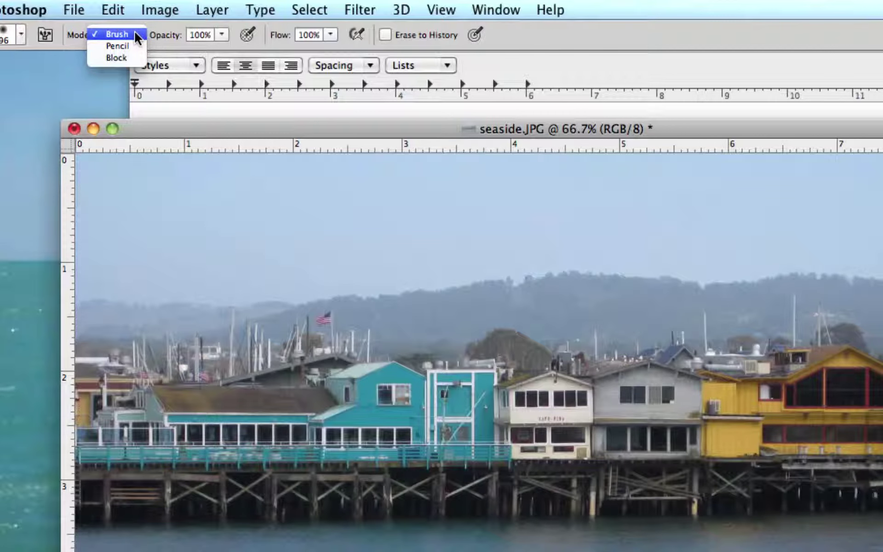
click(135, 34)
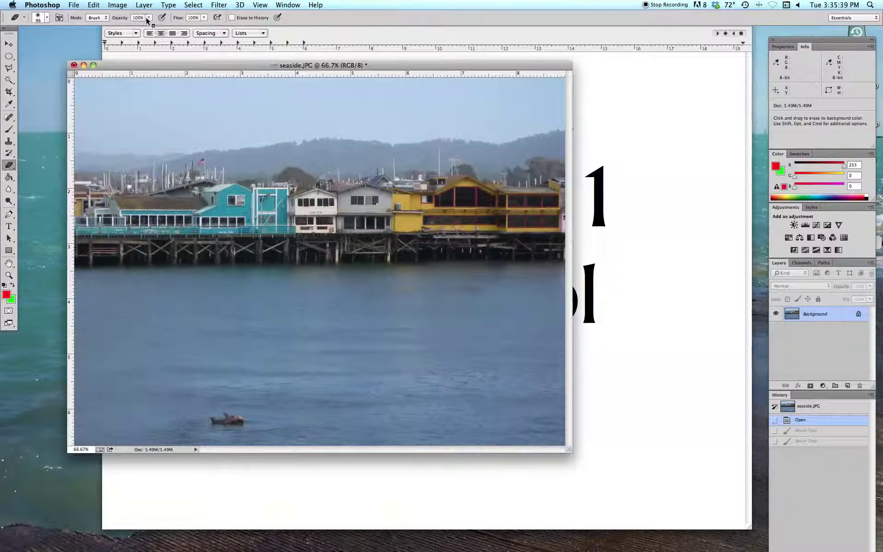
Erase a curved stroke from the sky down across the buildings at 100% opacity and undo it
click(221, 34)
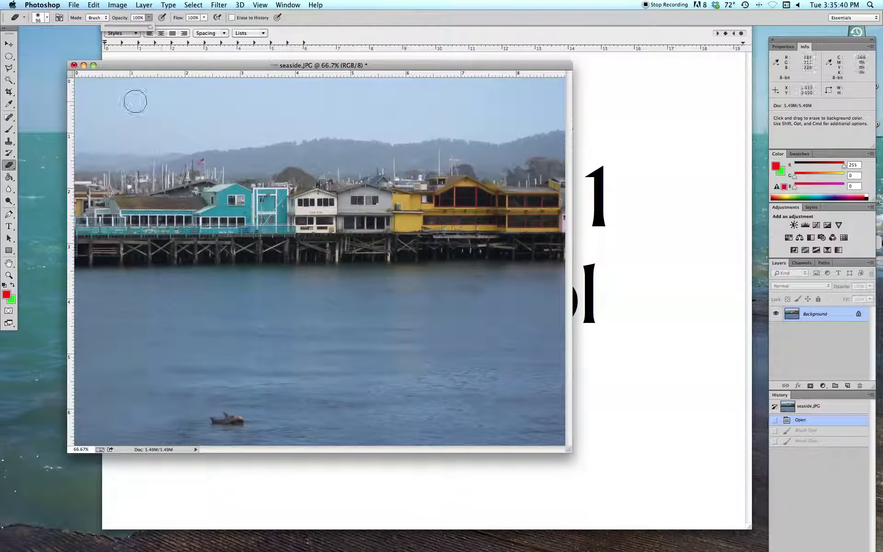
mouse_move(105, 112)
mouse_down()
mouse_move(175, 125)
mouse_move(226, 212)
mouse_move(259, 229)
mouse_move(422, 222)
mouse_up()
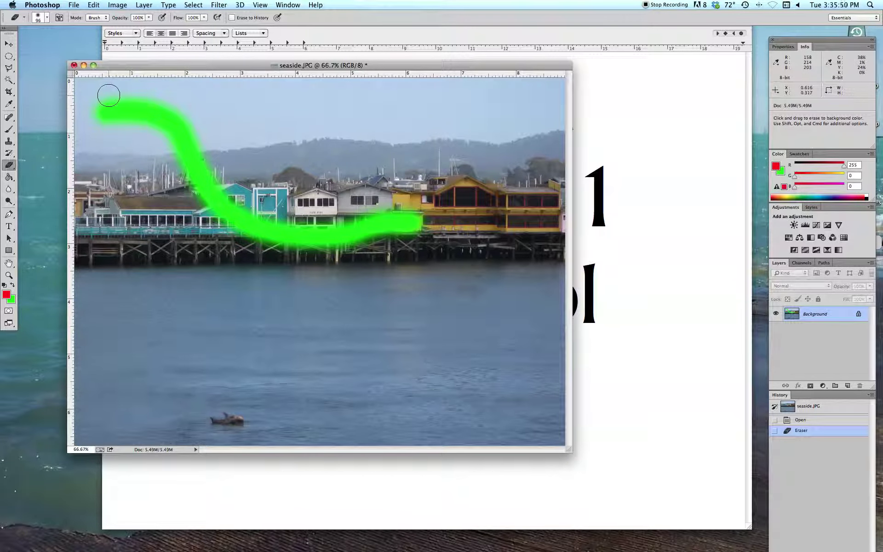
key(super+alt+z)
key(super+alt+z)
Erase strokes over the buildings and along the hills at 40% opacity and revert the image to its opened state
click(148, 17)
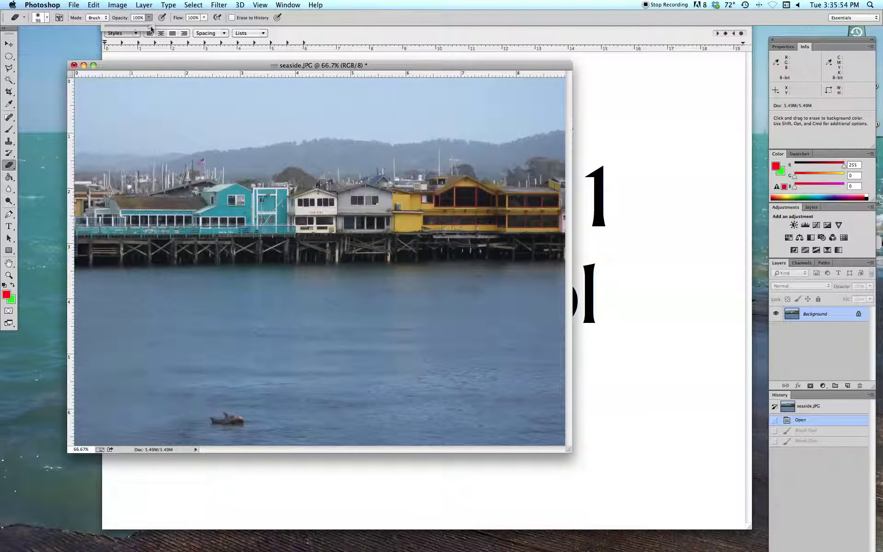
drag(131, 28, 134, 29)
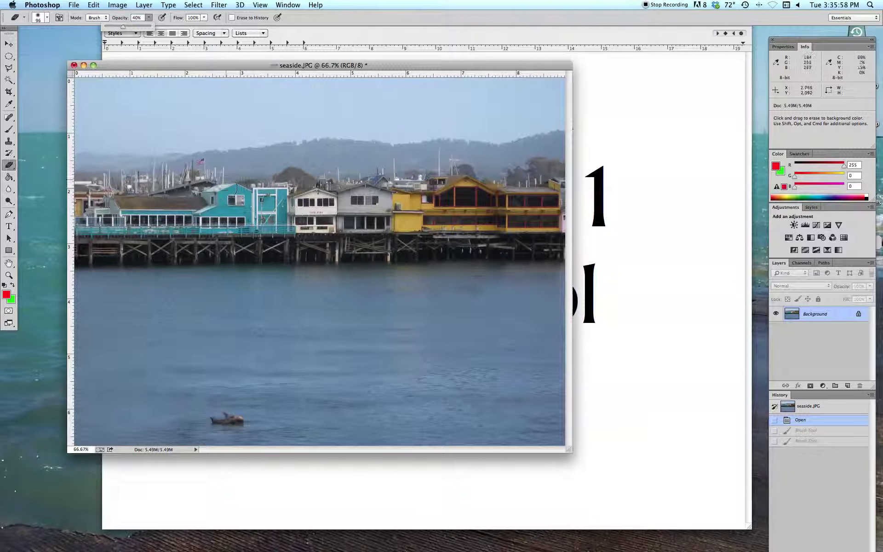
mouse_move(155, 134)
mouse_down()
mouse_move(192, 147)
mouse_move(223, 229)
mouse_move(250, 253)
mouse_move(316, 210)
mouse_move(387, 187)
mouse_move(448, 266)
mouse_up()
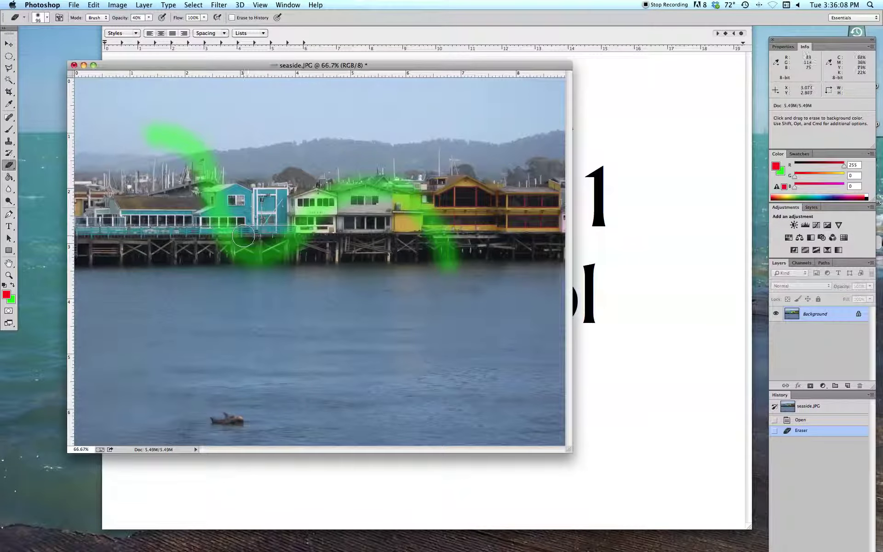
click(152, 136)
mouse_move(243, 149)
mouse_down()
mouse_move(299, 140)
mouse_move(442, 149)
mouse_move(557, 130)
mouse_up()
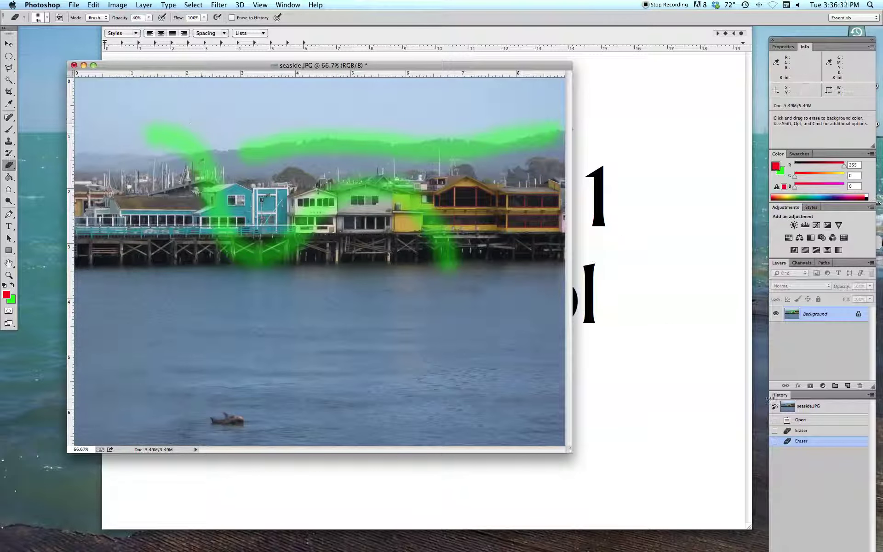
click(800, 420)
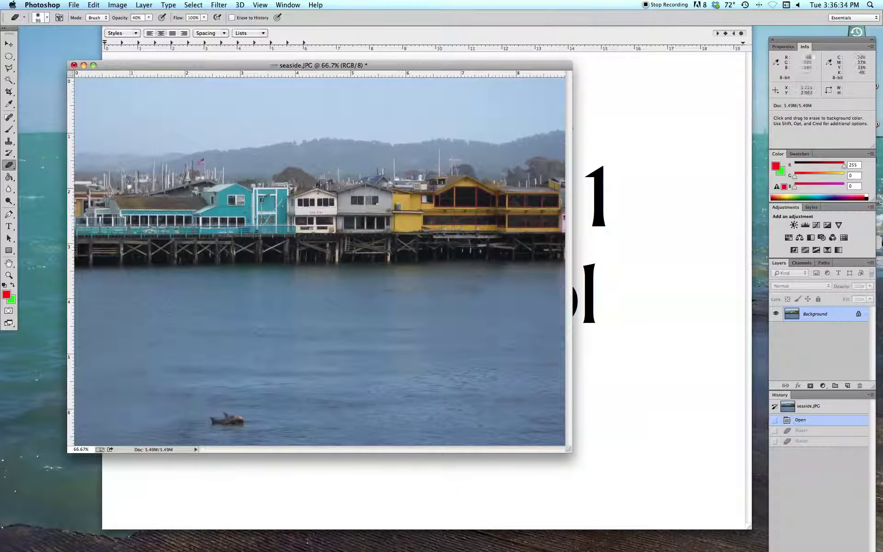
Check the background colour and the eraser's brush size and hardness
click(11, 300)
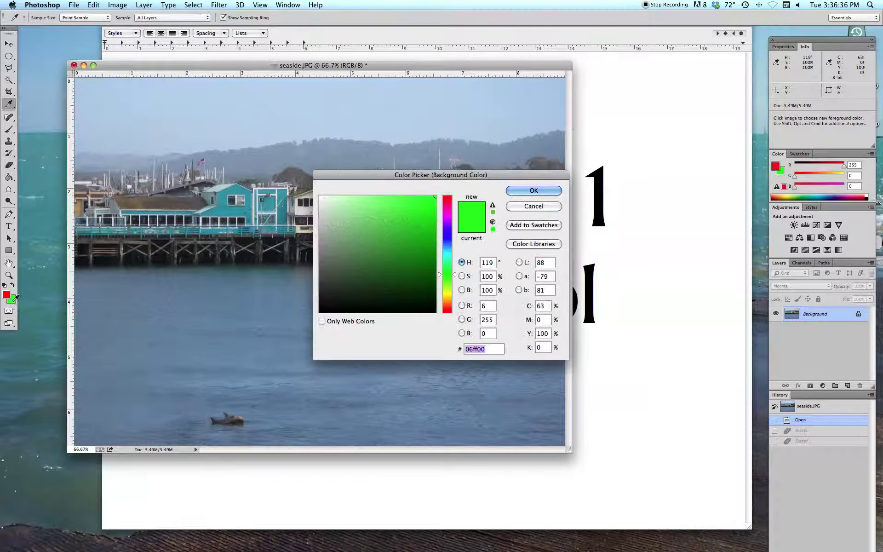
click(543, 207)
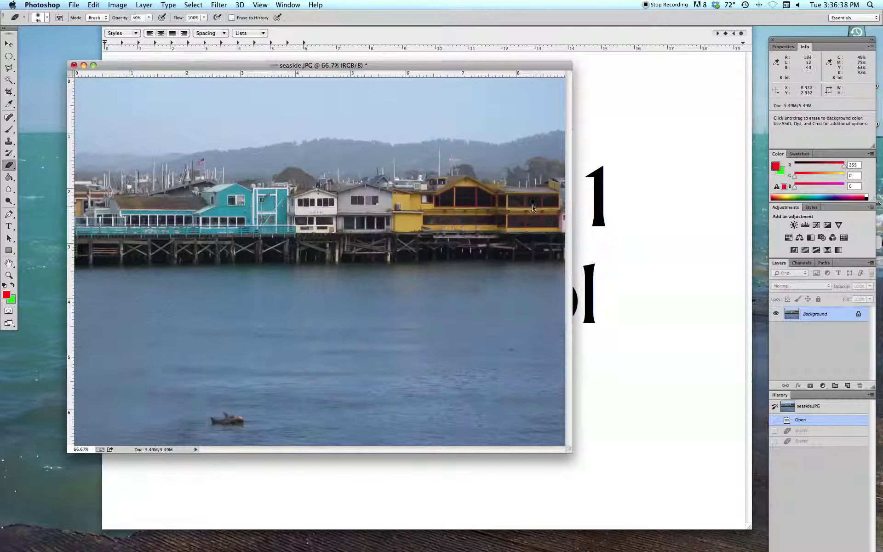
click(46, 18)
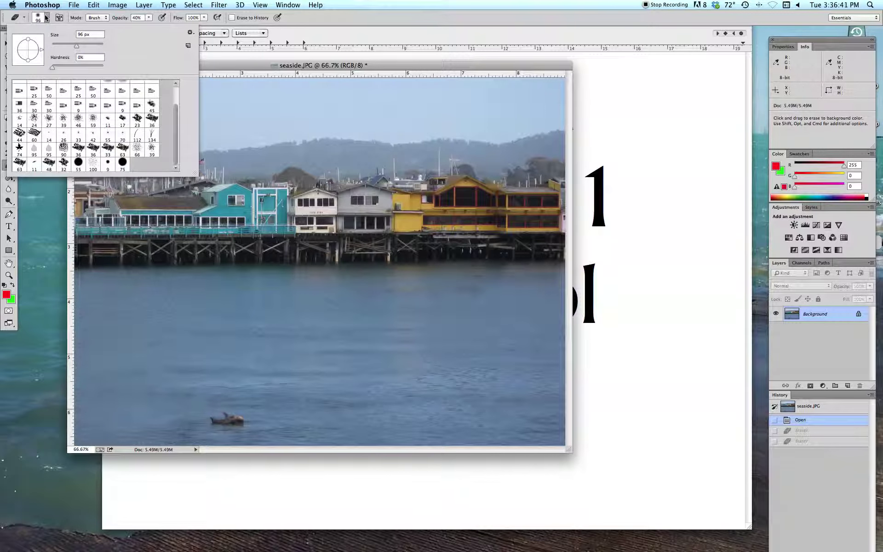
click(200, 77)
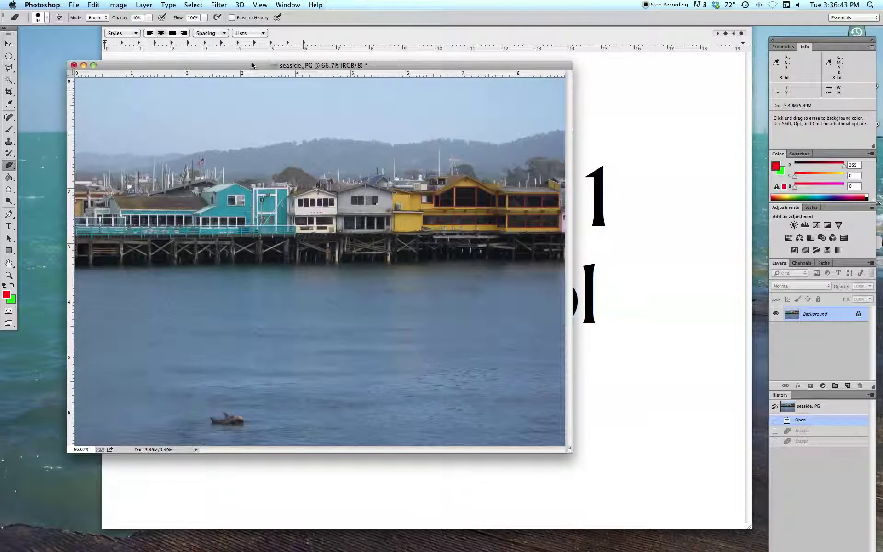
Erase a straight line sloping across the sky to the hills at 40% opacity
click(111, 111)
shift+click(515, 148)
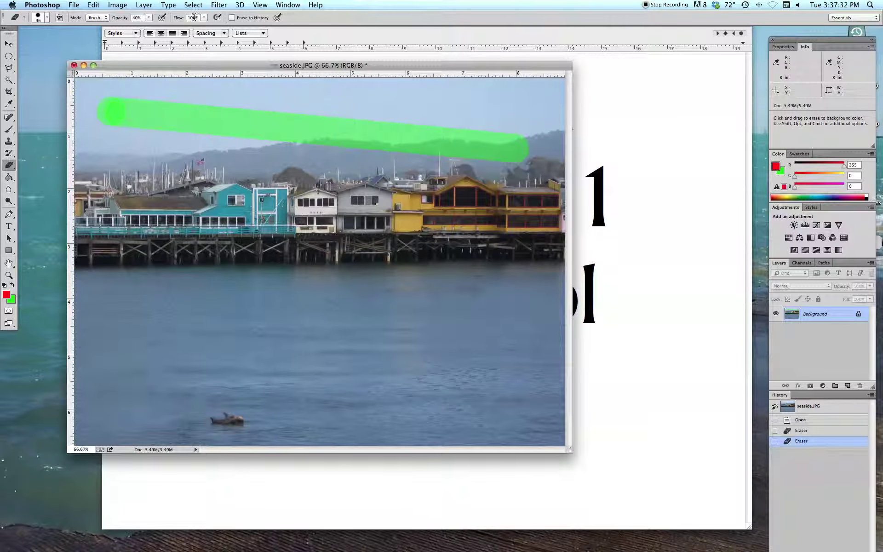
Set the eraser opacity to 100% and erase connected straight segments across the water and up to the teal building
drag(147, 18, 177, 26)
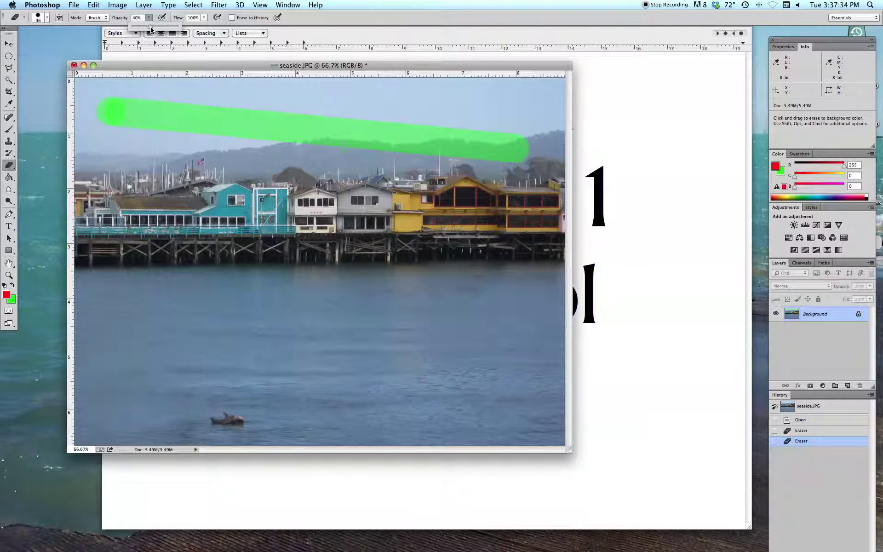
click(108, 314)
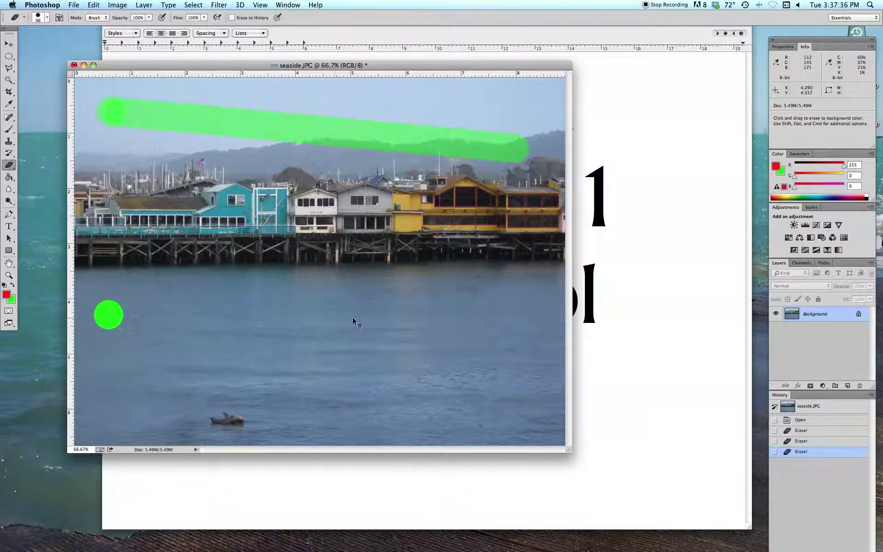
shift+click(513, 310)
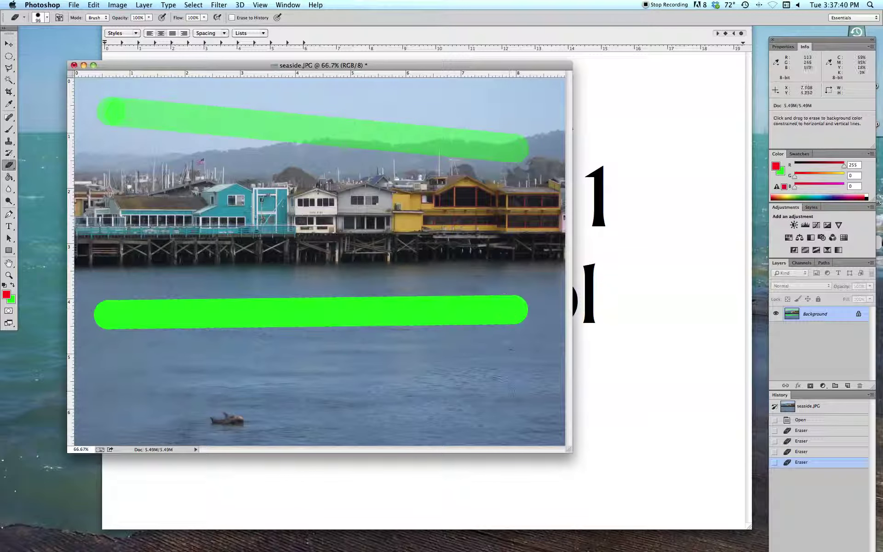
shift+click(501, 393)
shift+click(355, 396)
shift+click(247, 210)
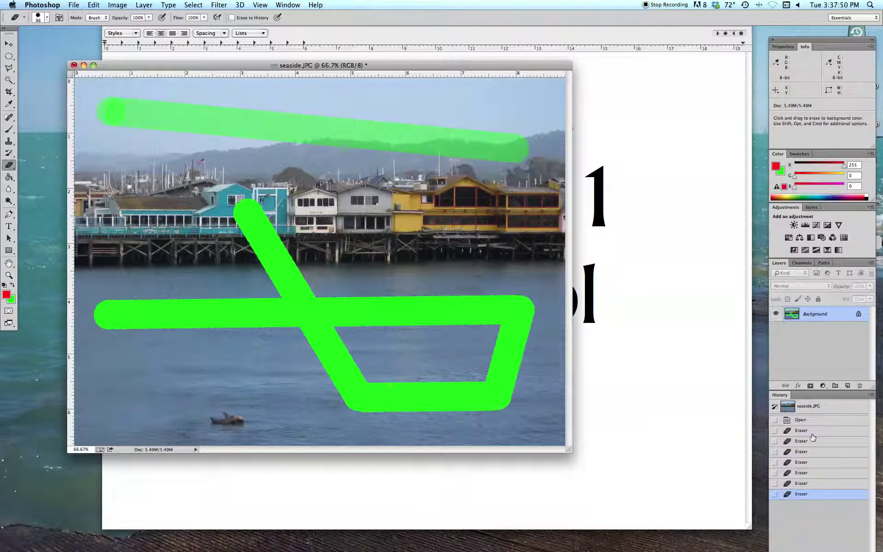
Revert the image to its opened state and move its document window slightly down and to the left
click(800, 421)
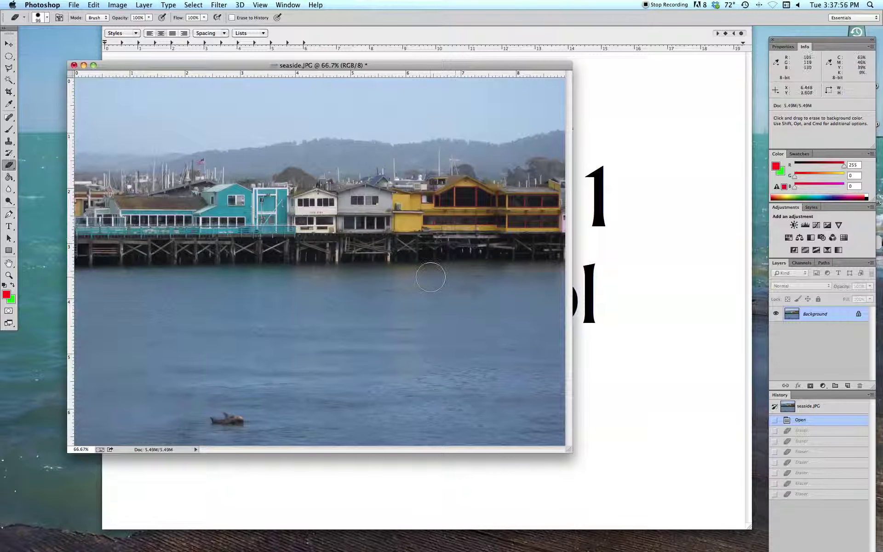
drag(333, 66, 311, 81)
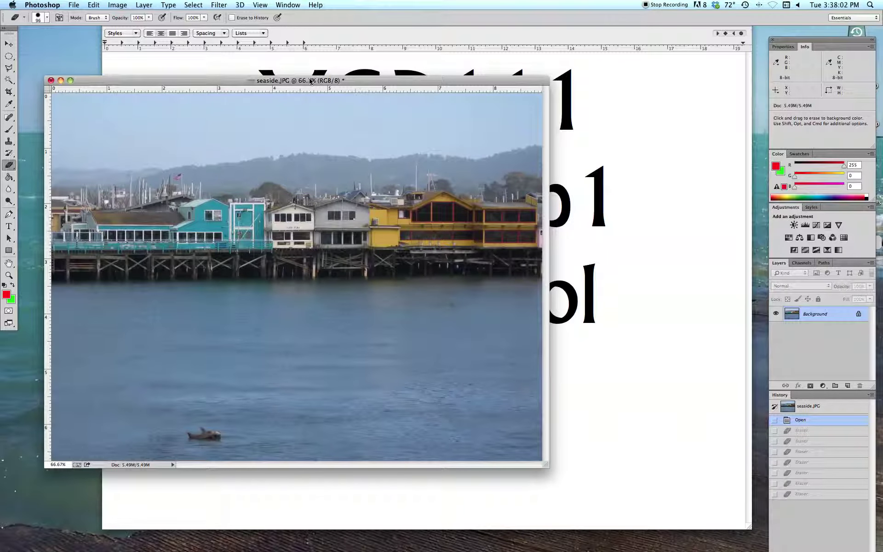